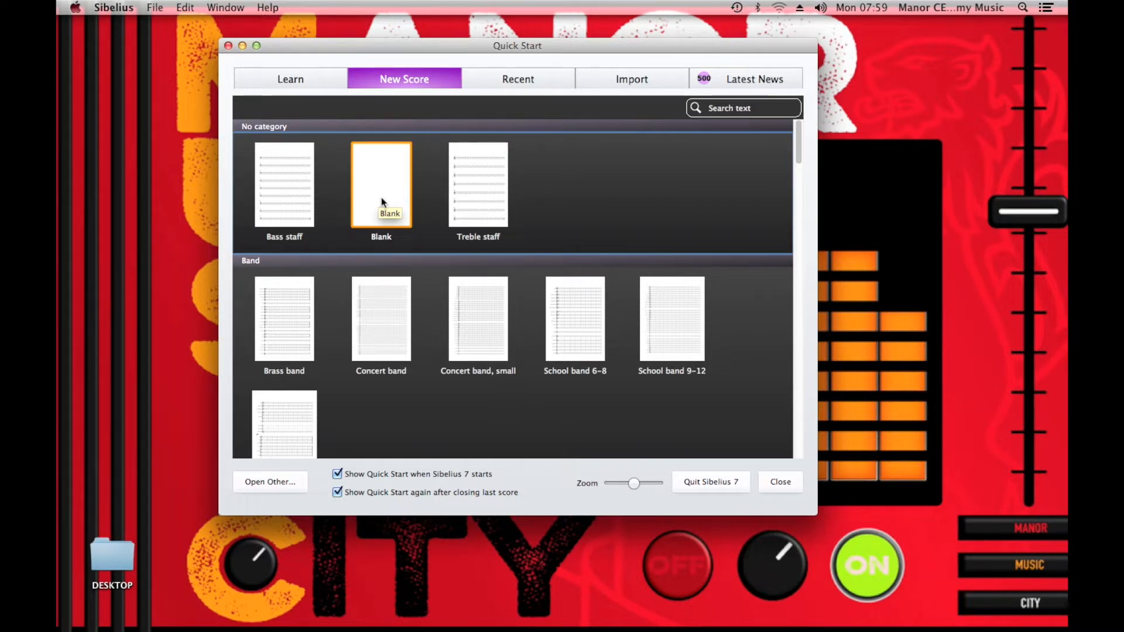
Step: Start a new score from the Blank manuscript paper and add a Flute to its instruments
click(380, 195)
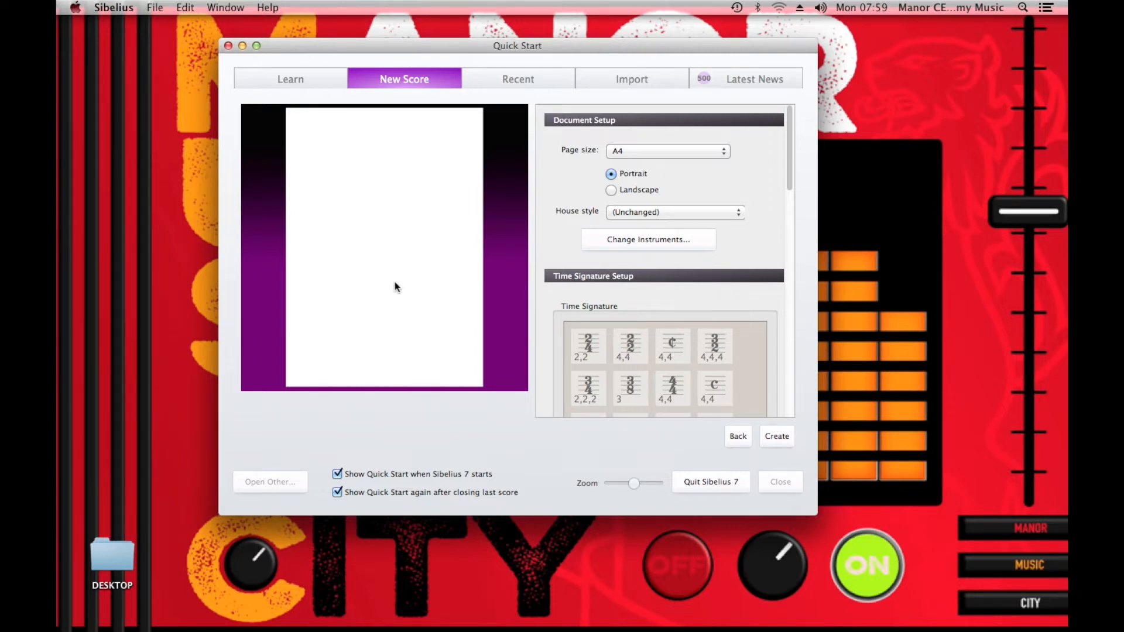
click(614, 245)
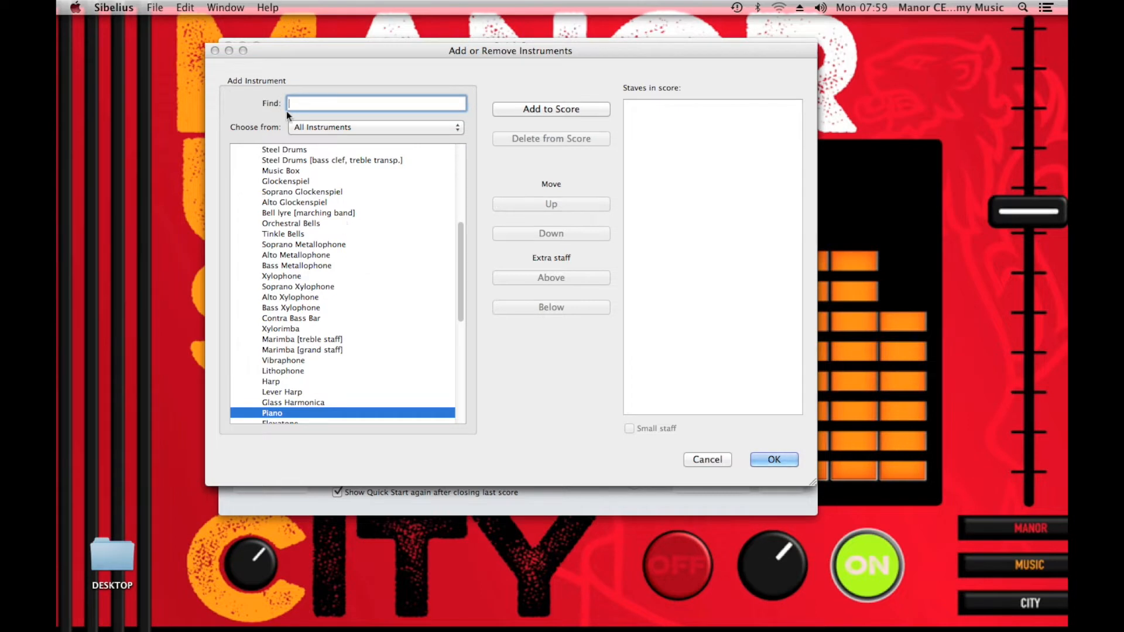
text(flute)
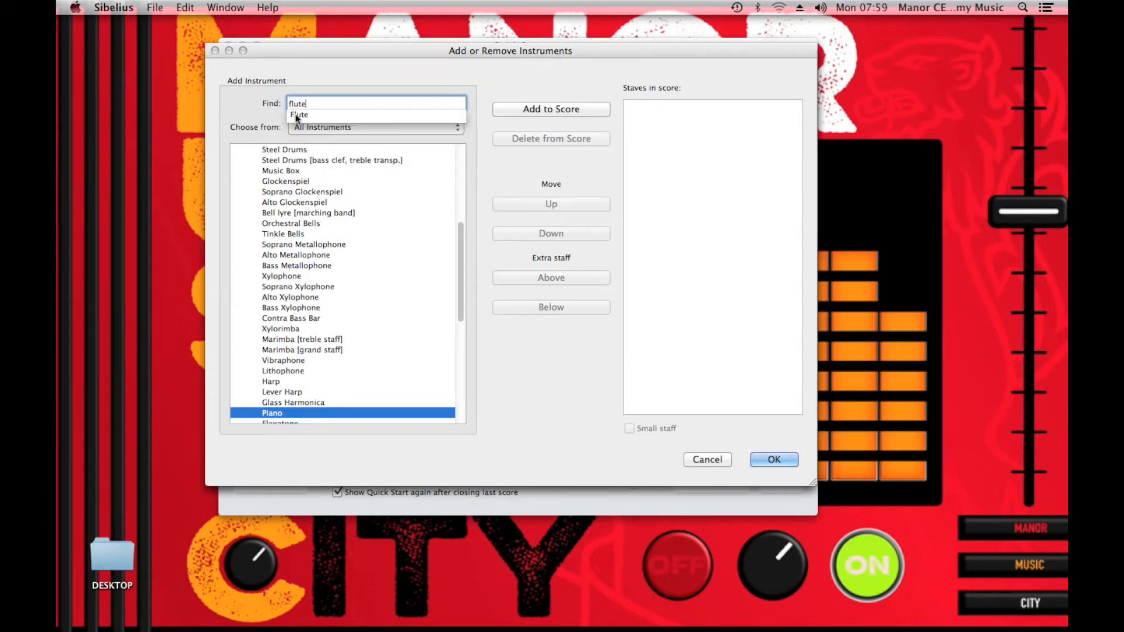
click(297, 115)
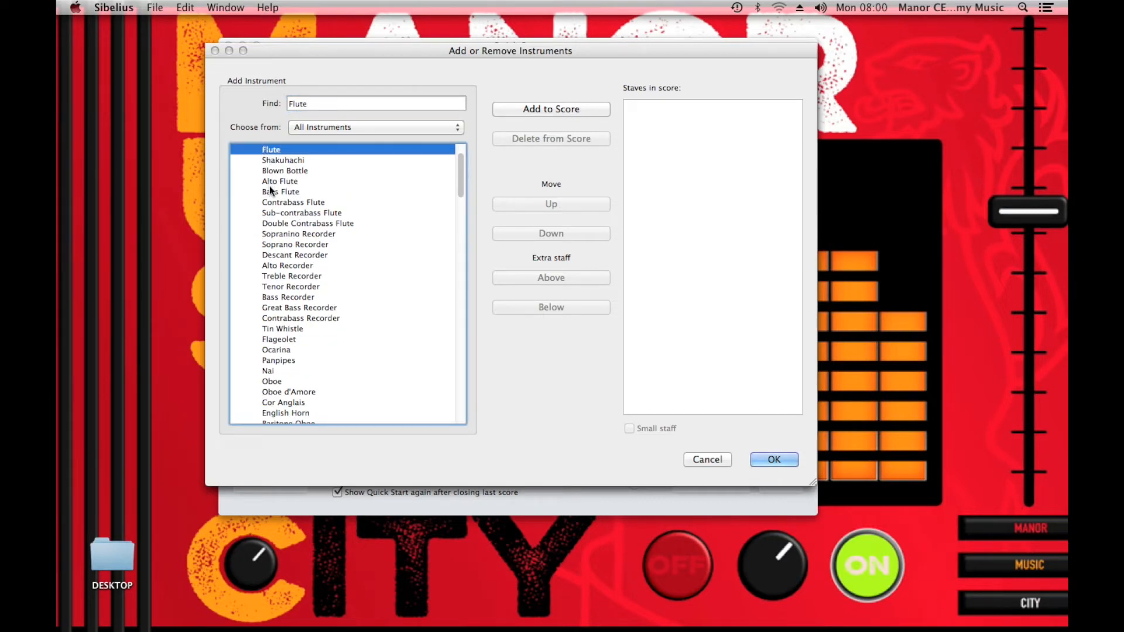
click(525, 110)
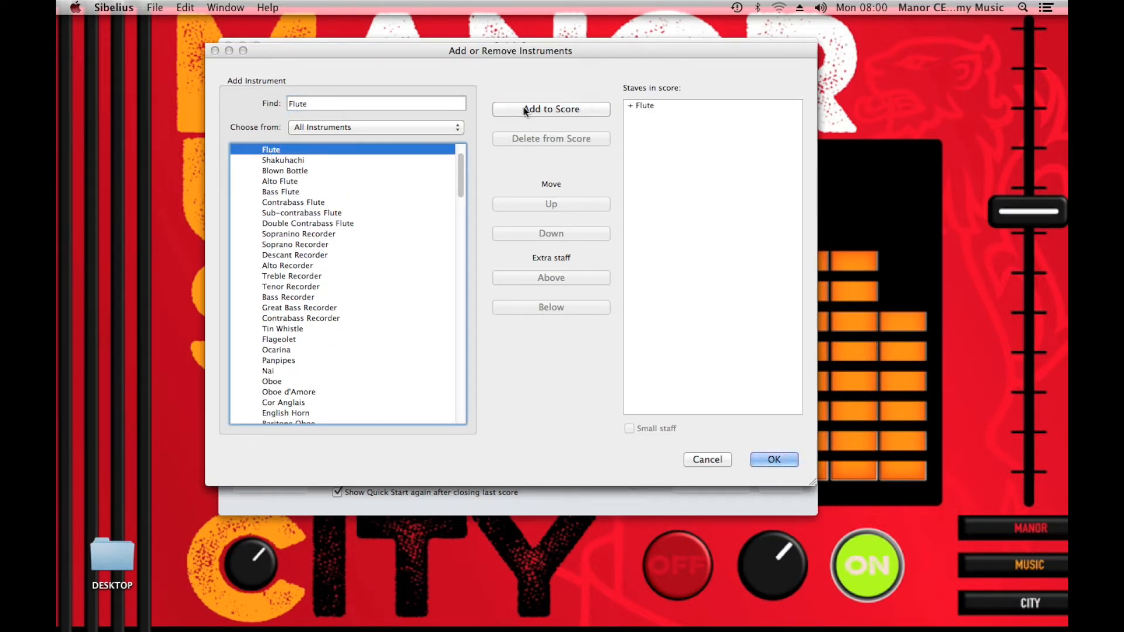
Step: Find the Violoncello, add it to the score below the Flute, and accept the instrument list
double_click(316, 104)
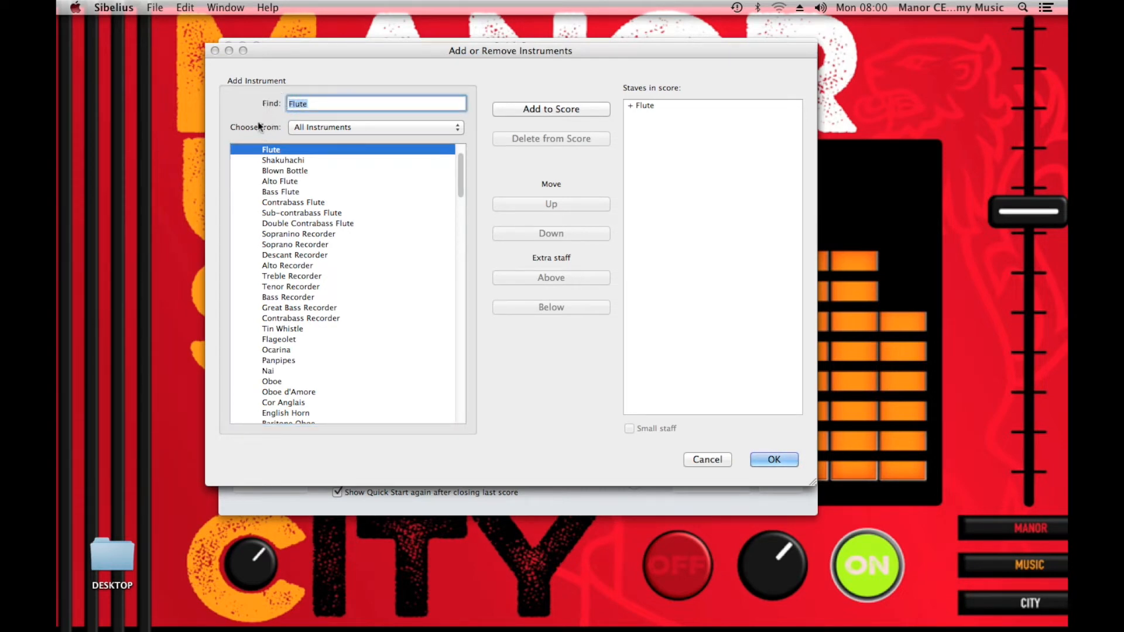
text(v)
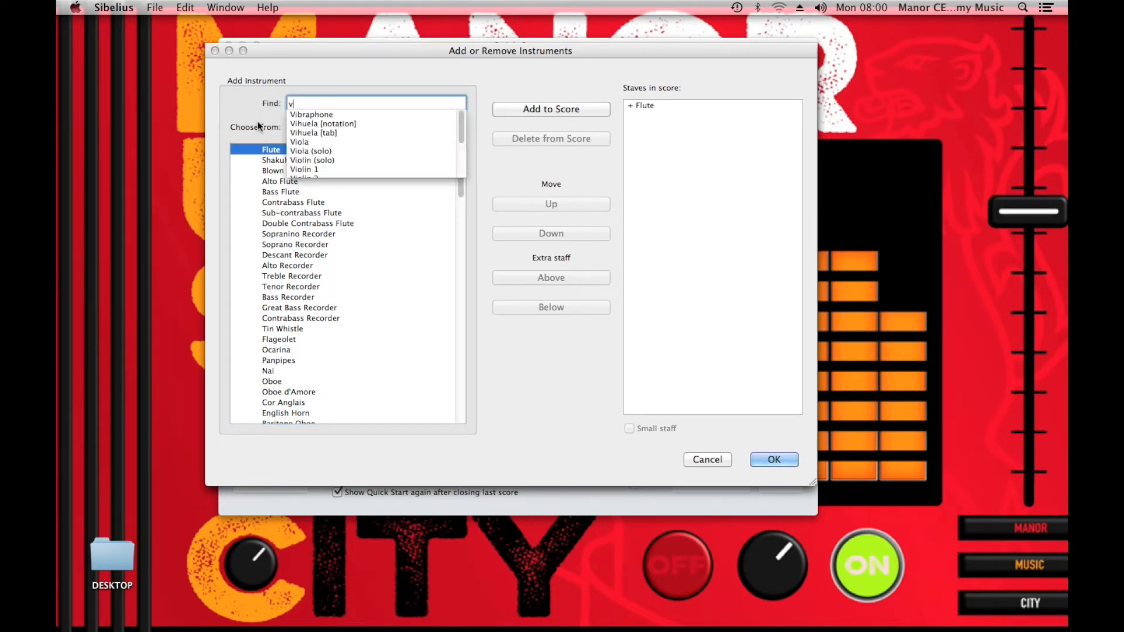
text(iol)
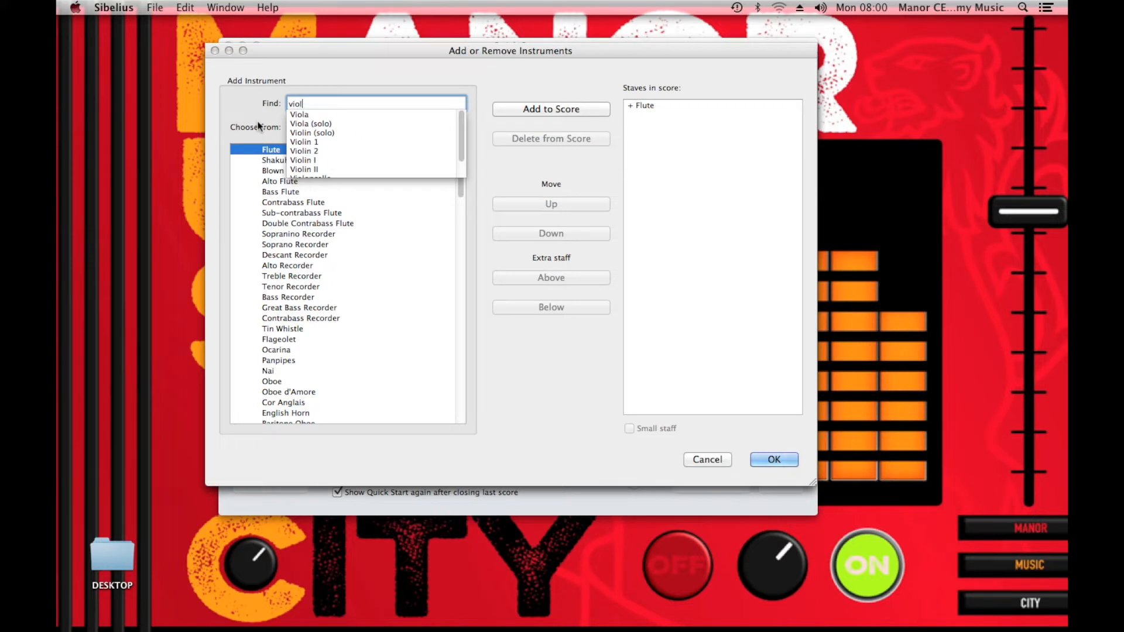
text(o)
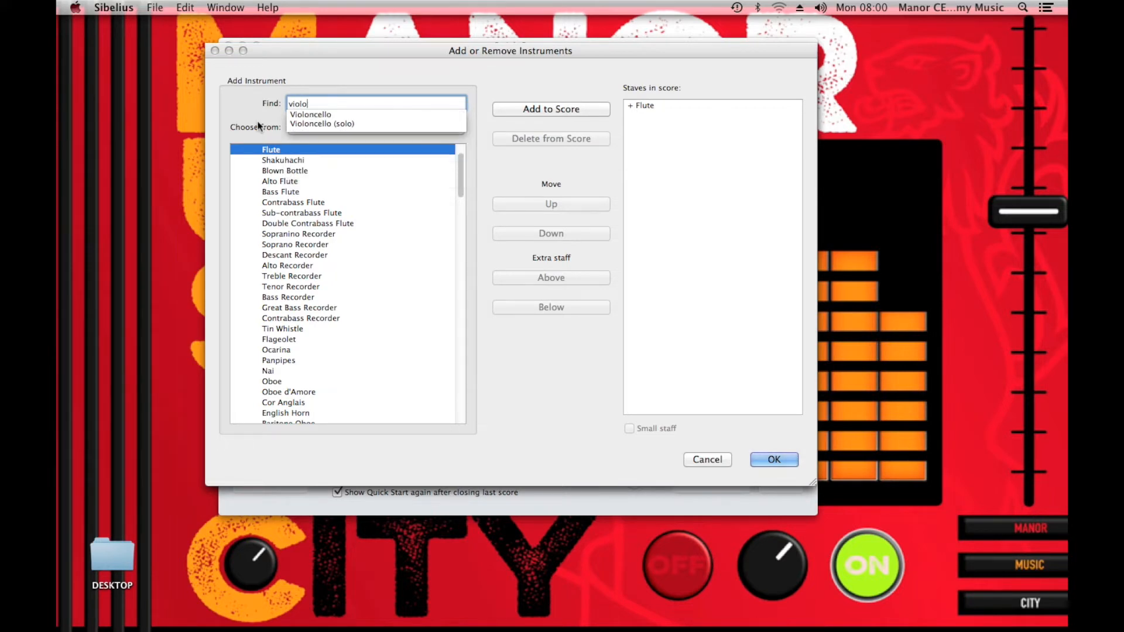
click(298, 114)
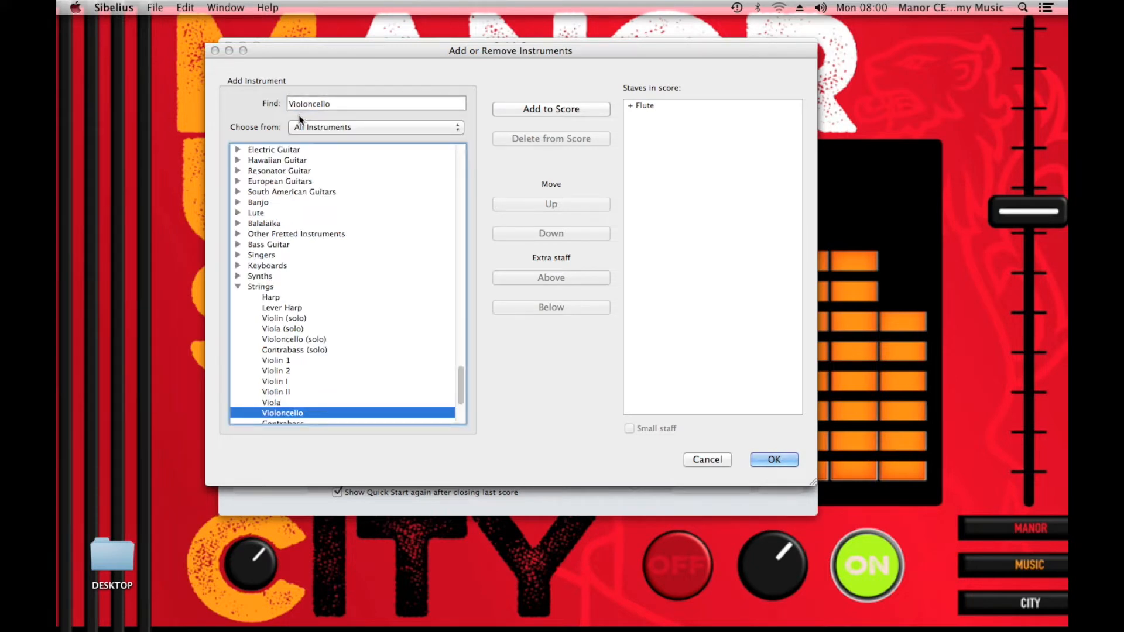
click(530, 109)
click(774, 460)
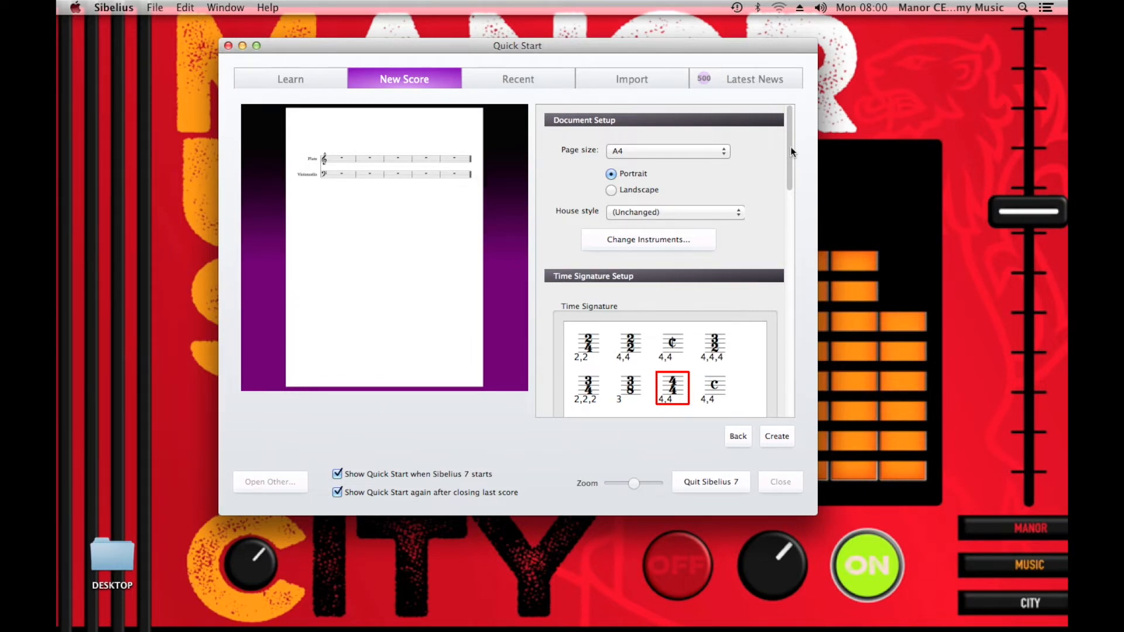
Step: Review the time signature setup and enable the quarter-note metronome mark at 100
drag(790, 150, 789, 165)
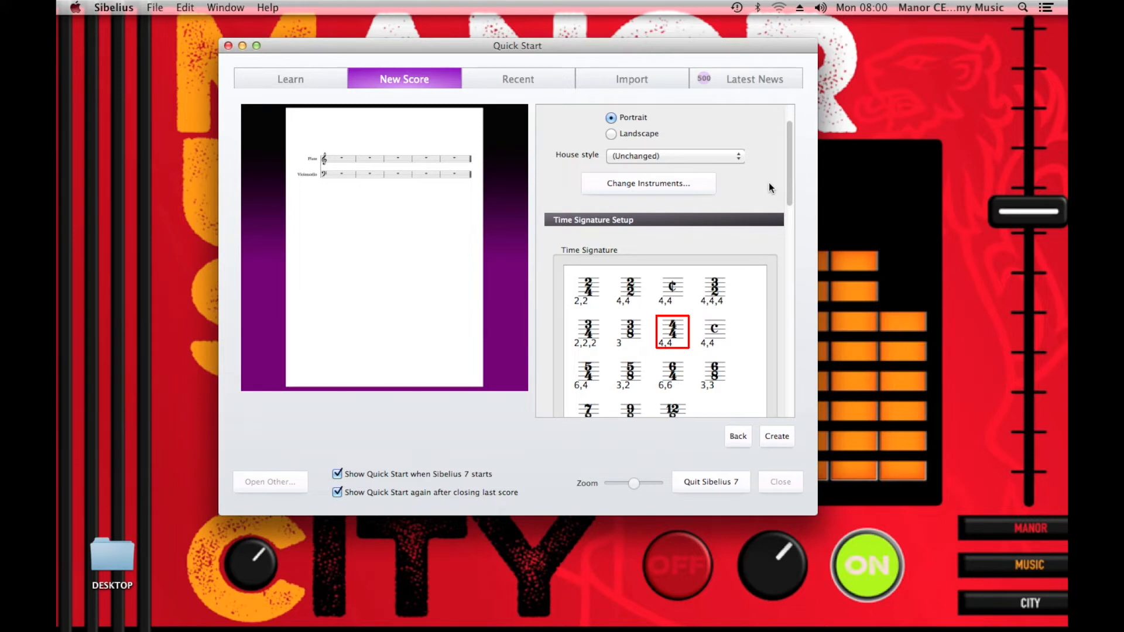
scroll(753, 180, down, 5)
scroll(753, 180, up, 3)
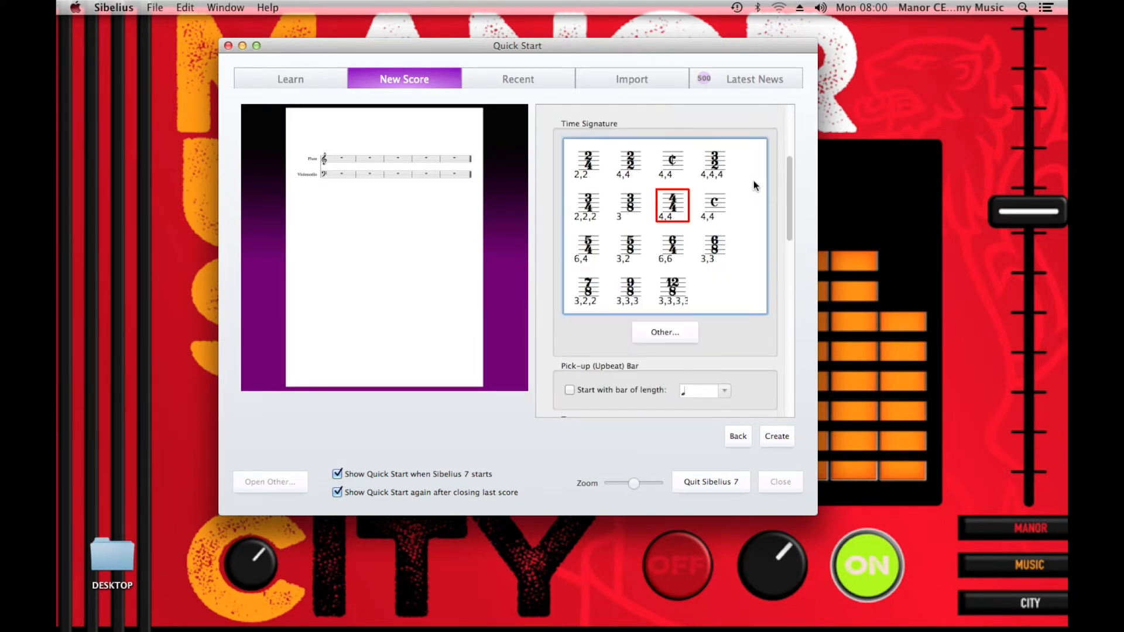
scroll(753, 184, up, 2)
scroll(754, 184, down, 3)
scroll(747, 218, down, 5)
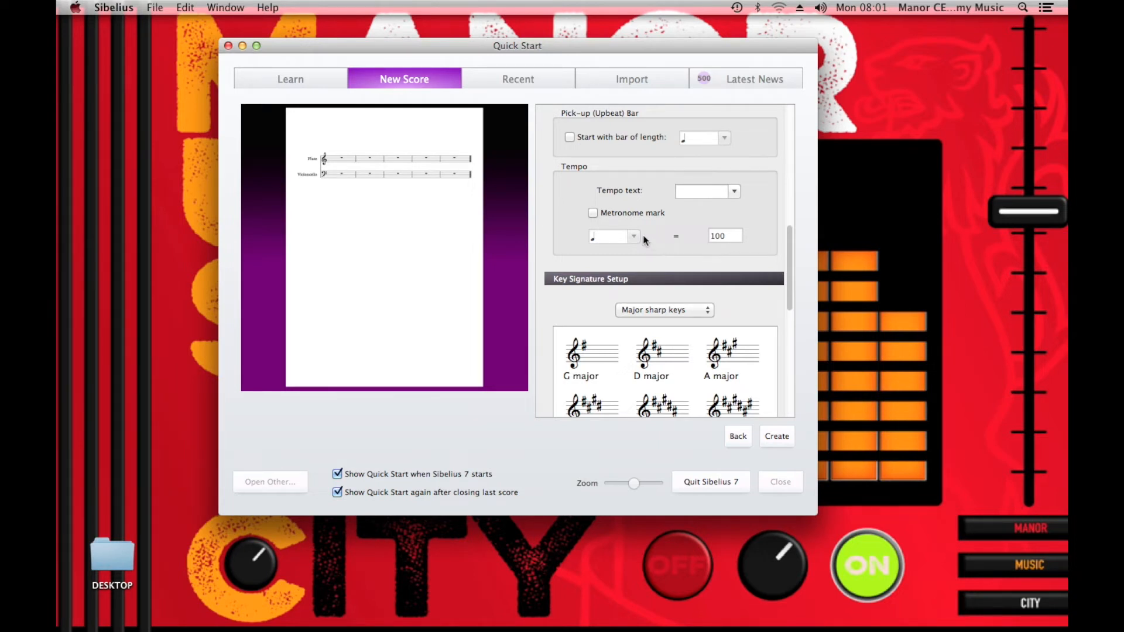
click(594, 213)
Step: Look through the major flat and minor sharp keys, and choose A major from the major sharp keys as key signature
scroll(751, 258, down, 3)
click(751, 258)
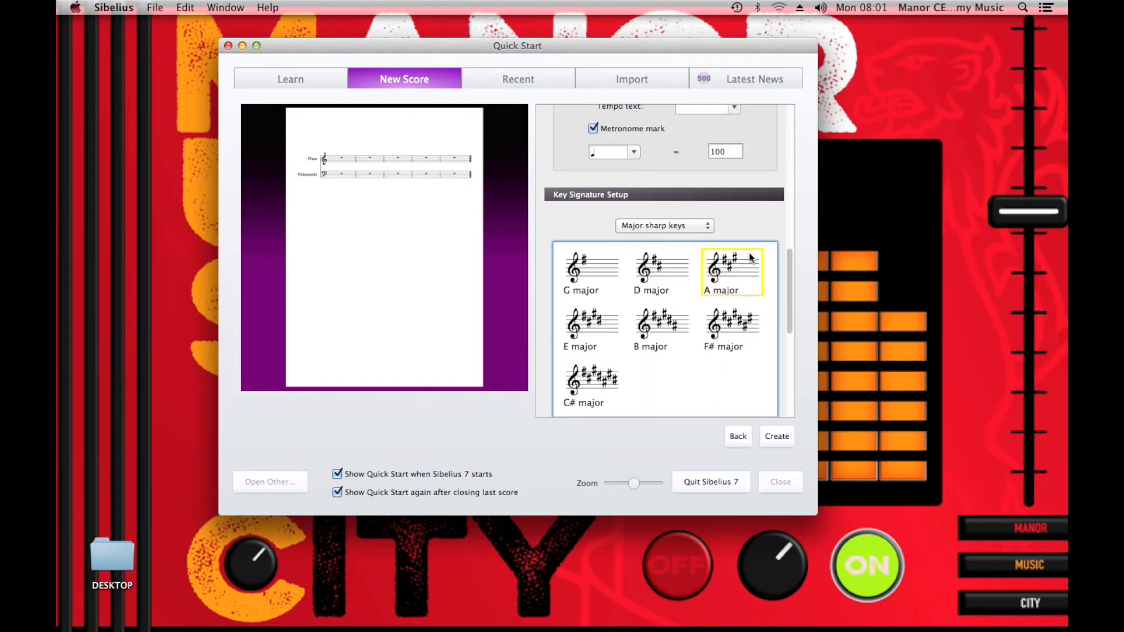
click(677, 227)
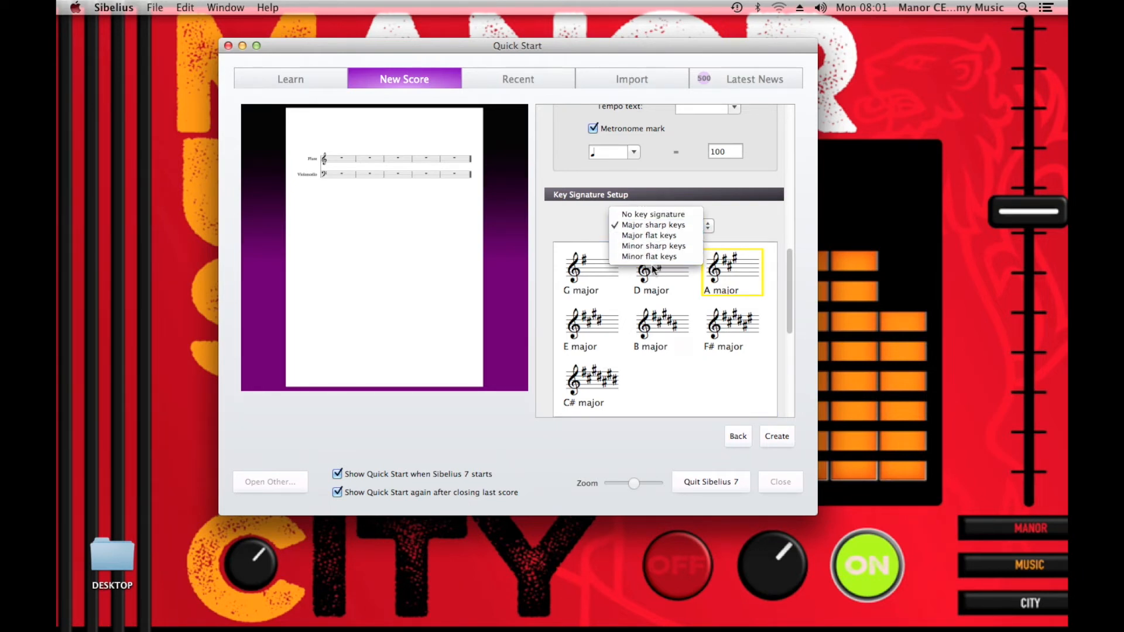
click(646, 233)
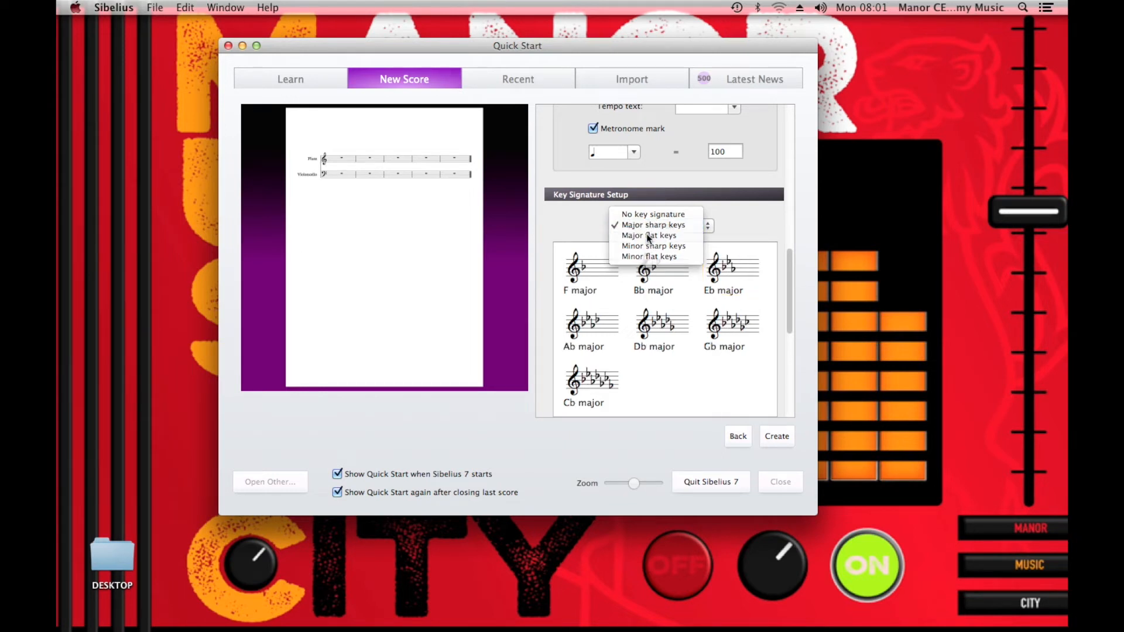
click(652, 226)
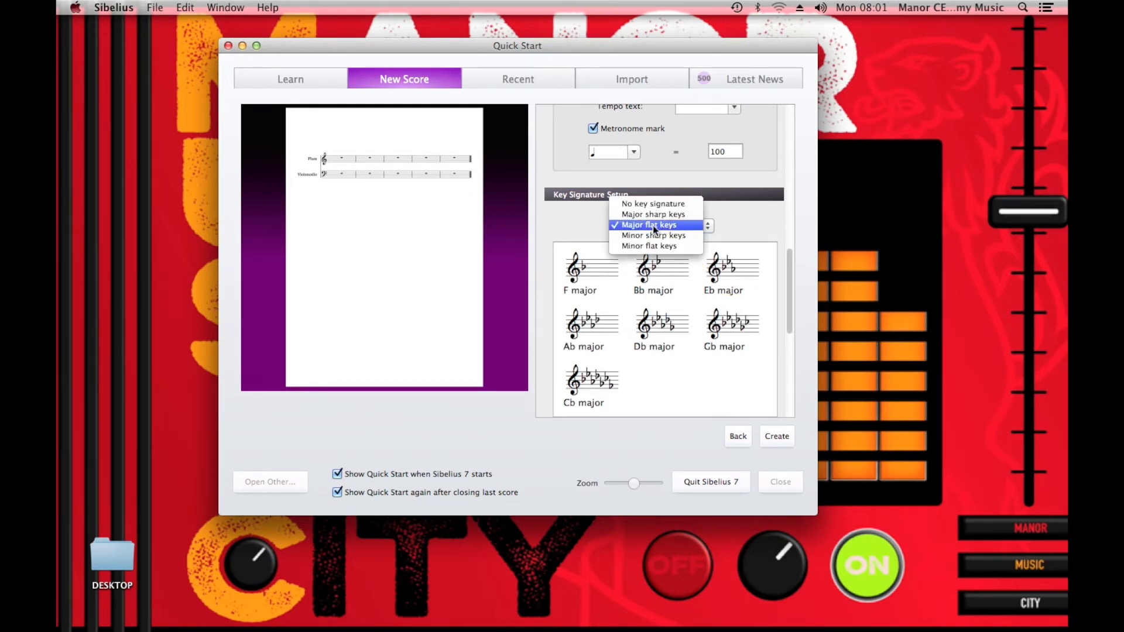
click(659, 236)
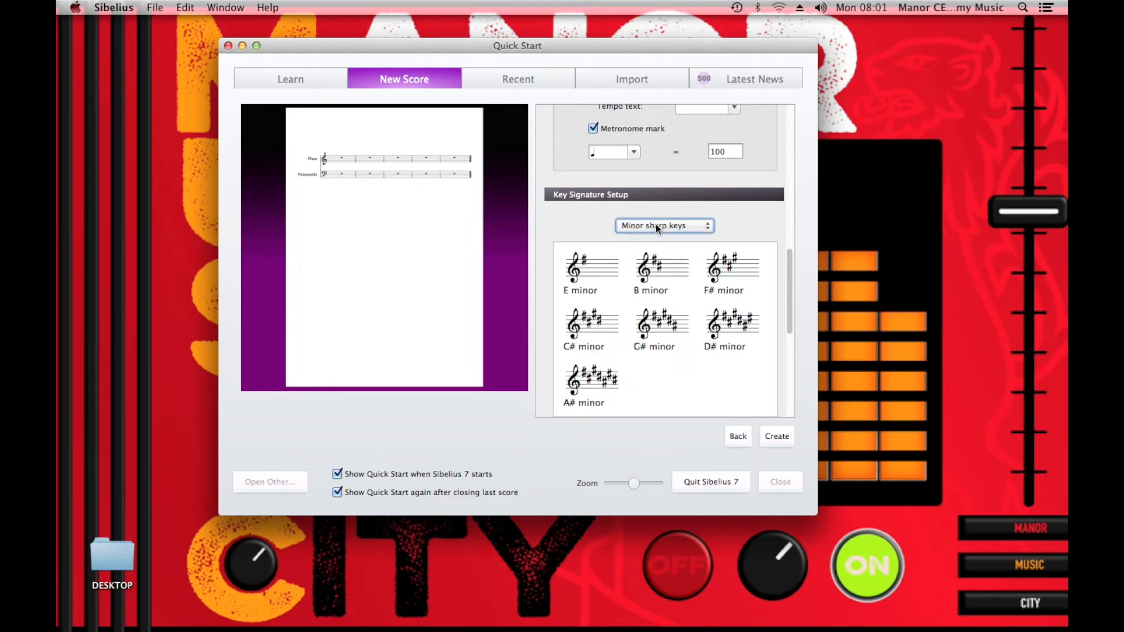
click(656, 224)
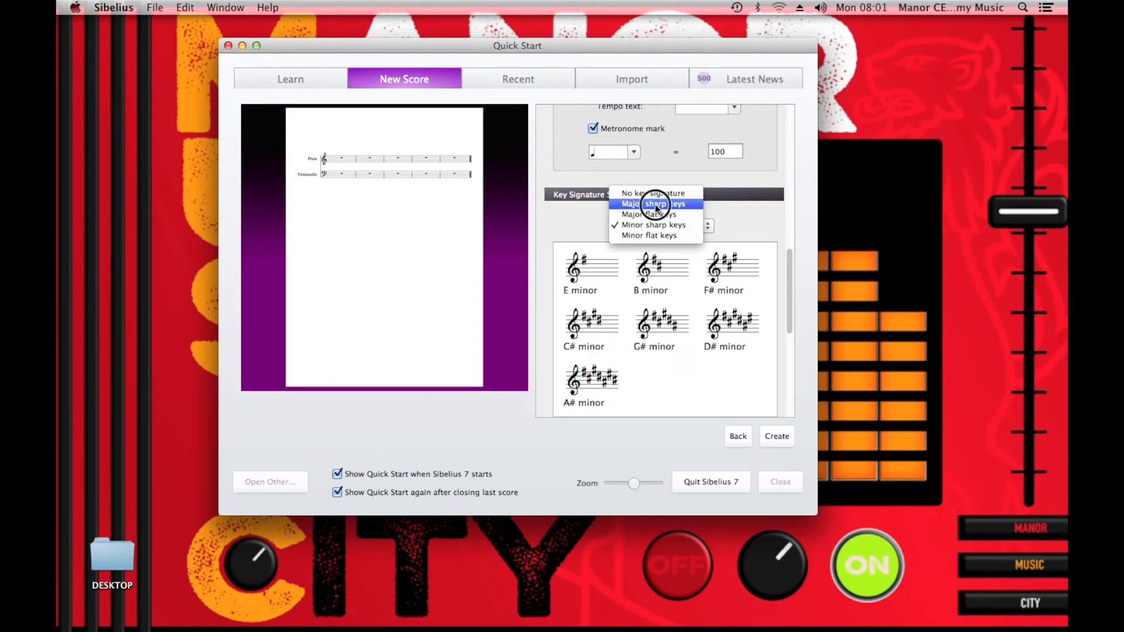
click(655, 203)
click(722, 267)
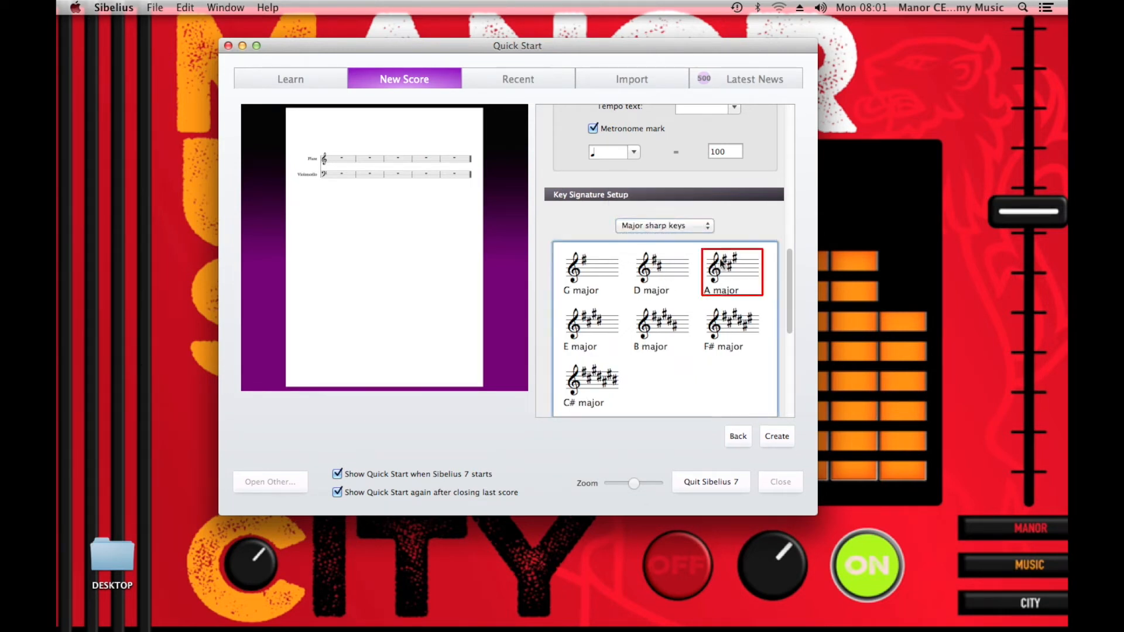
Step: Set the score title to "Into to Forest" and enter the composer's name in the score information
scroll(777, 287, down, 5)
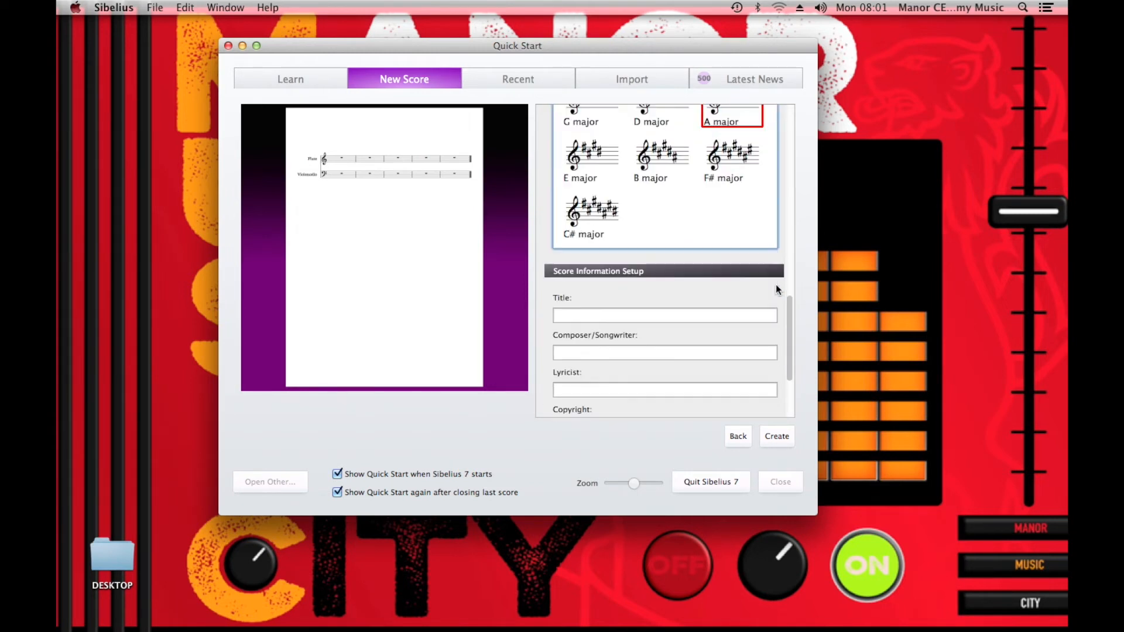
scroll(776, 284, down, 3)
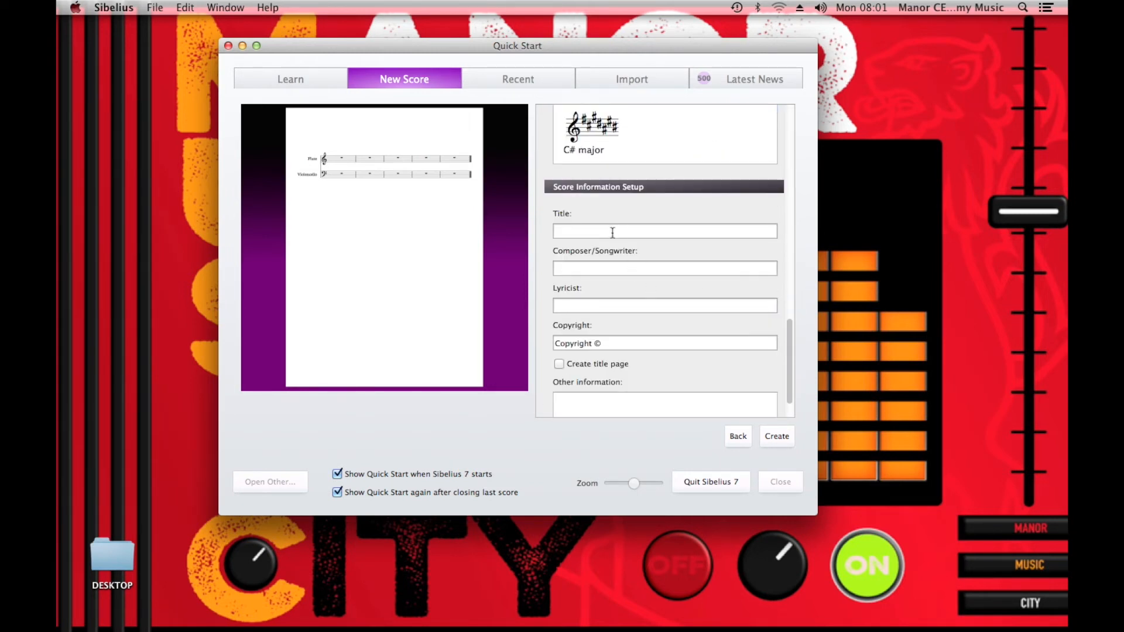
click(612, 233)
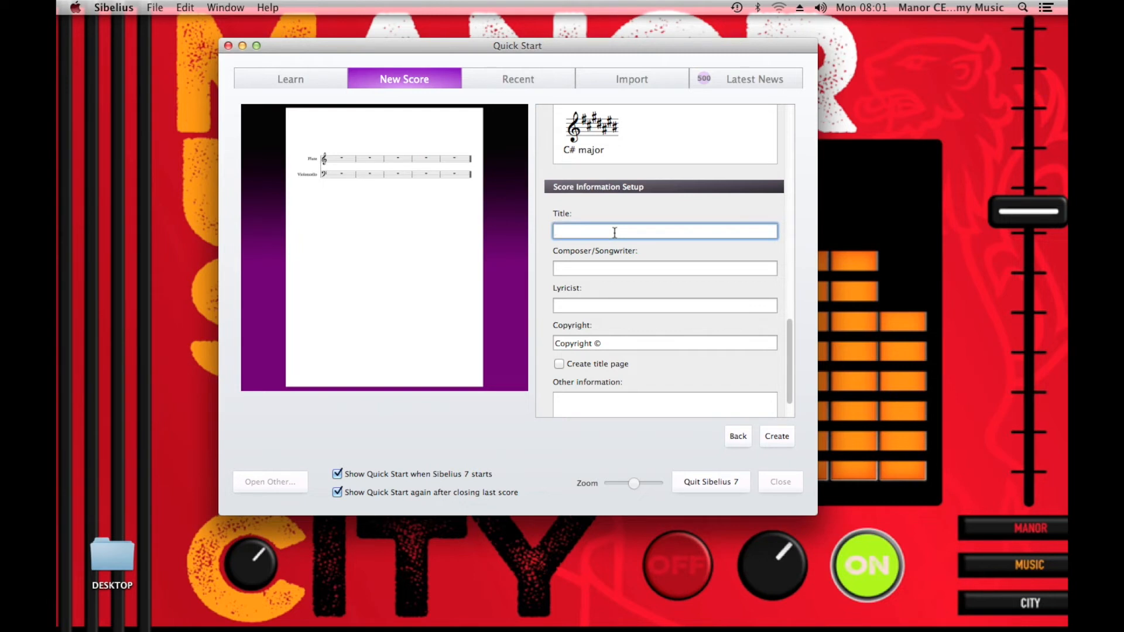
text(Into to Forest)
click(615, 268)
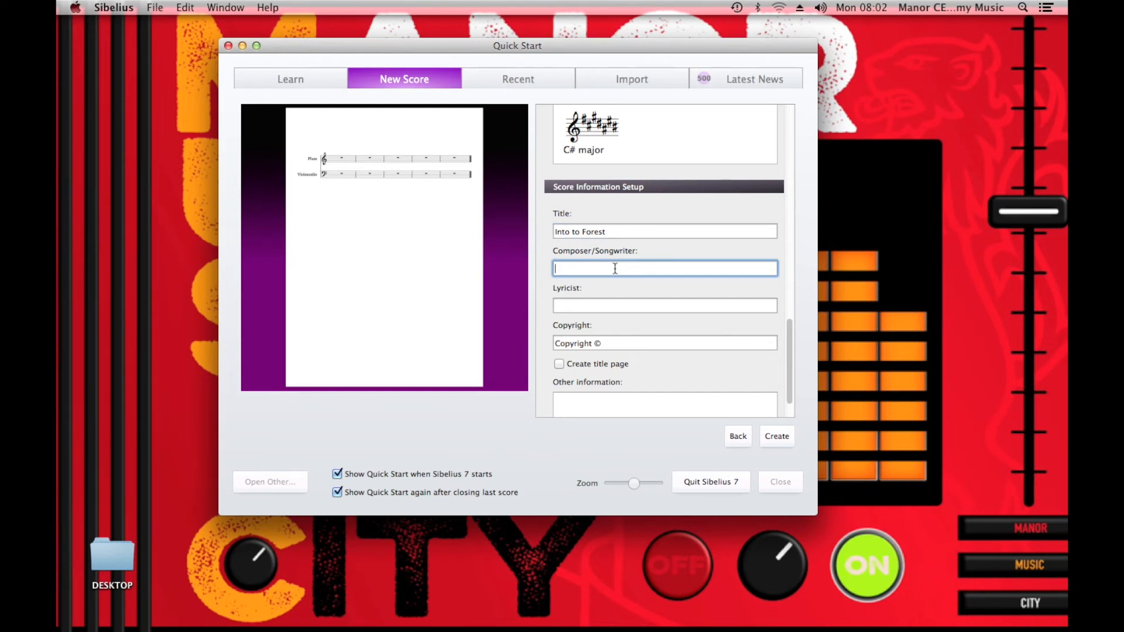
text(Mr Lowe)
Step: Complete the copyright line with the year 2021 and create the score
click(628, 339)
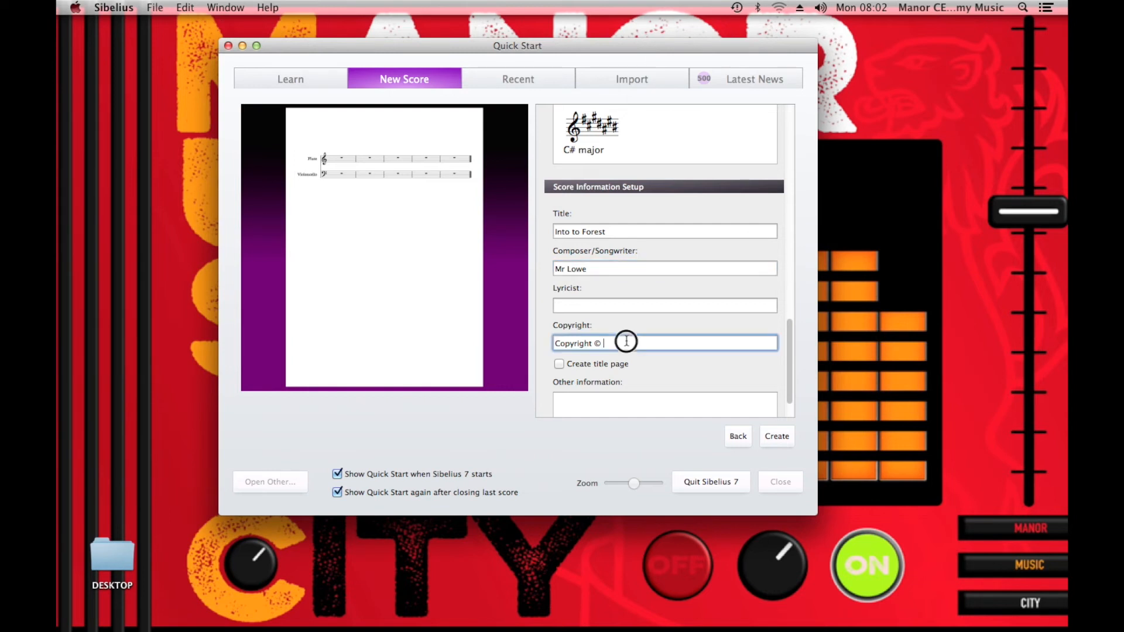
scroll(664, 286, down, 2)
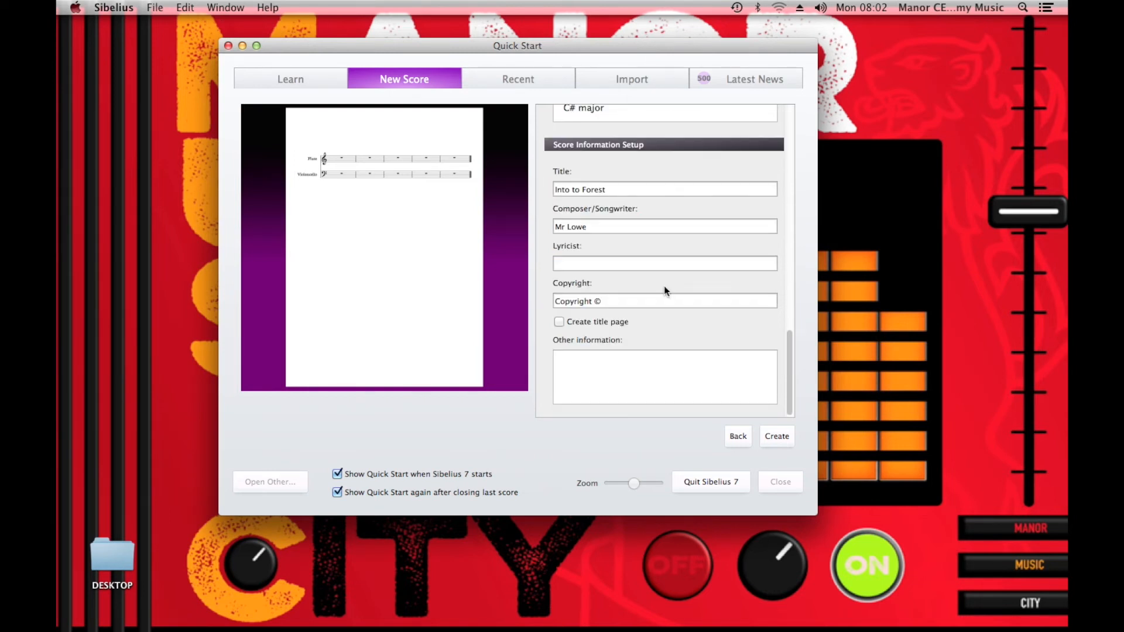
click(675, 297)
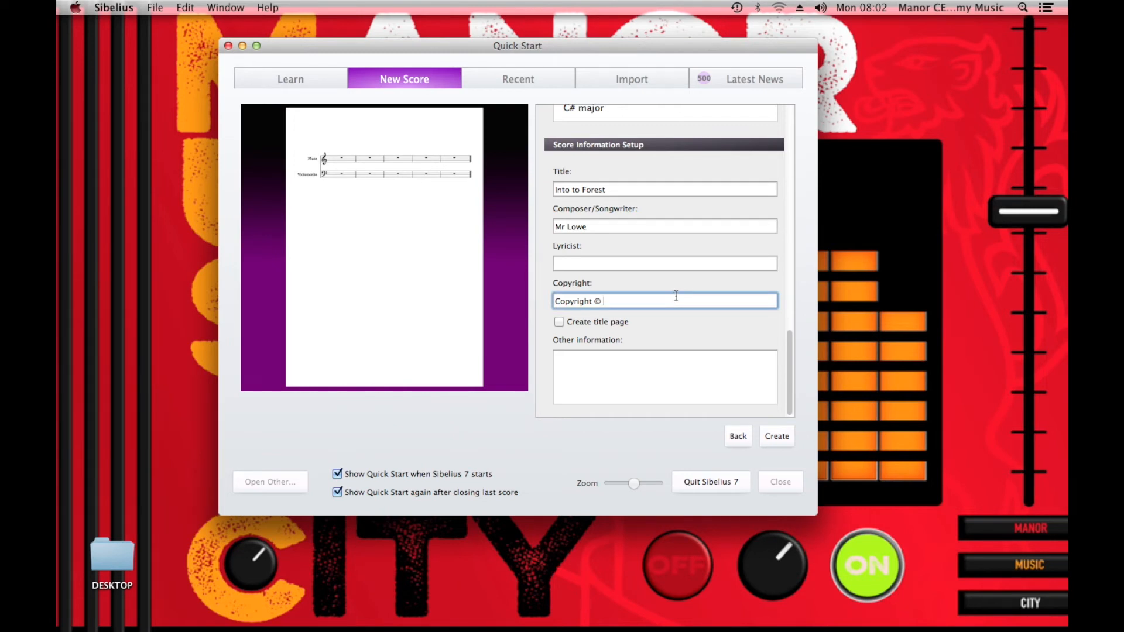
text(2021)
click(778, 438)
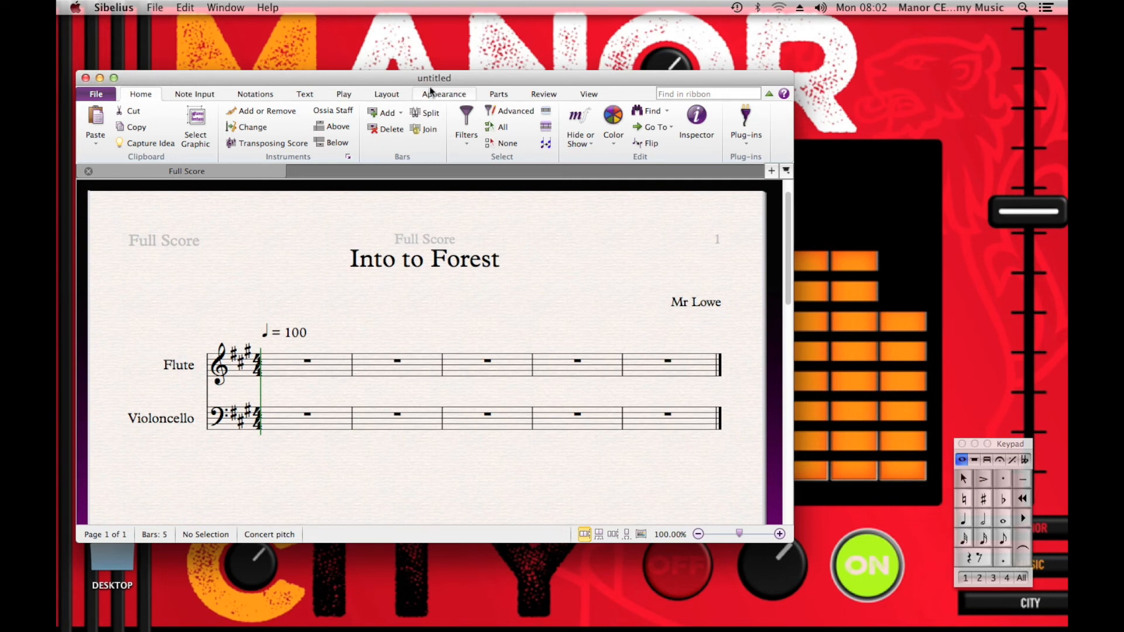
Step: Save the score under a new name, "Into to Forest 1", in the Scores folder
click(96, 95)
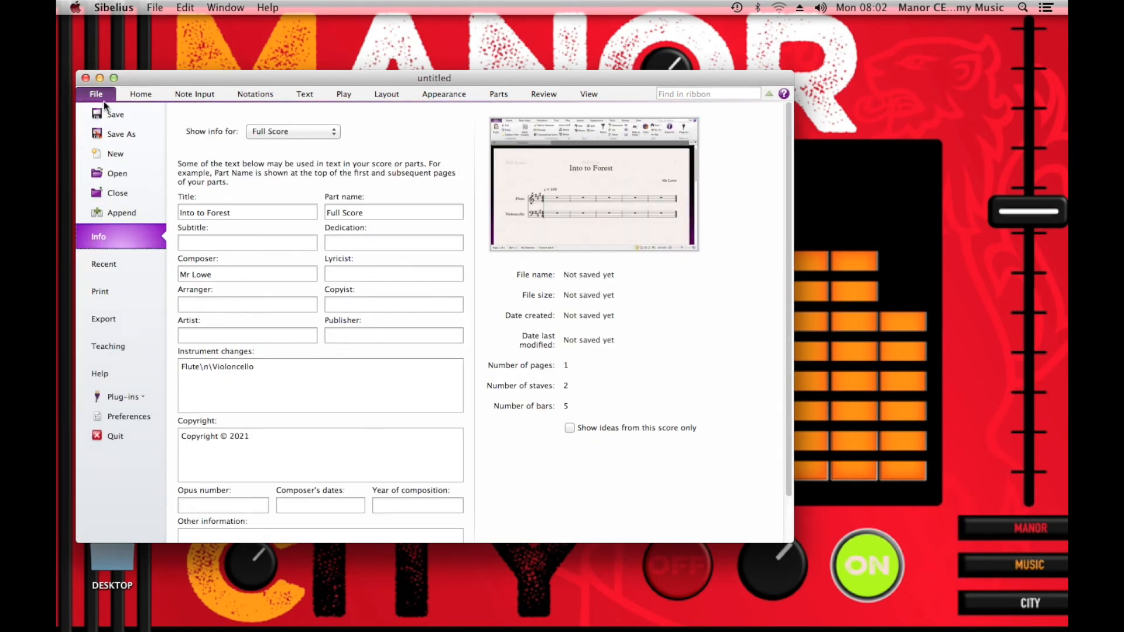
click(106, 135)
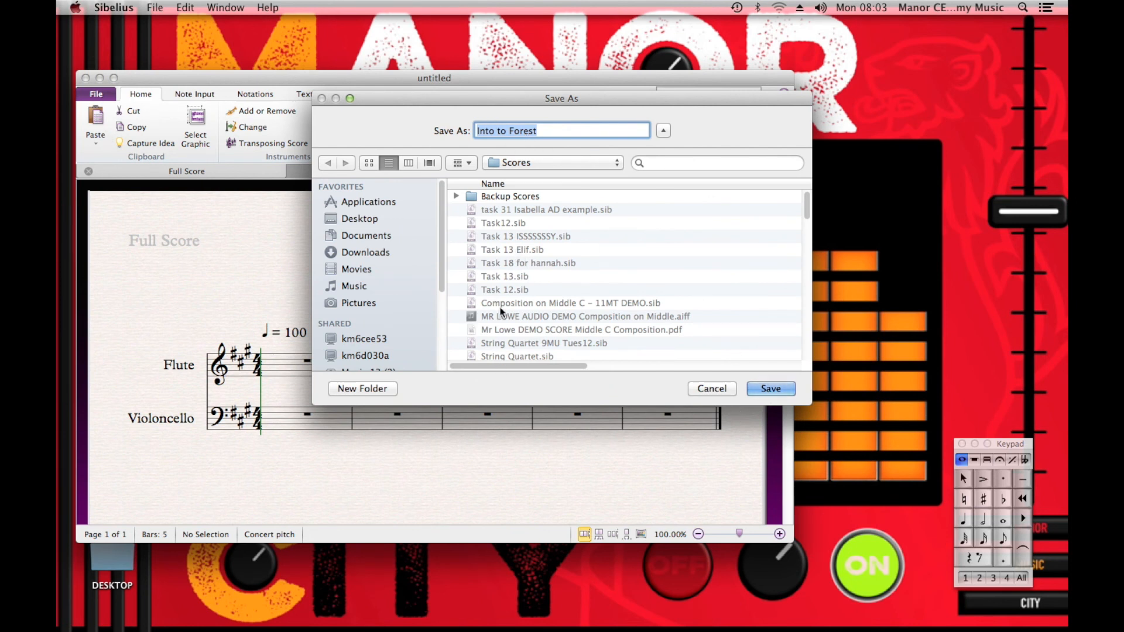
click(542, 130)
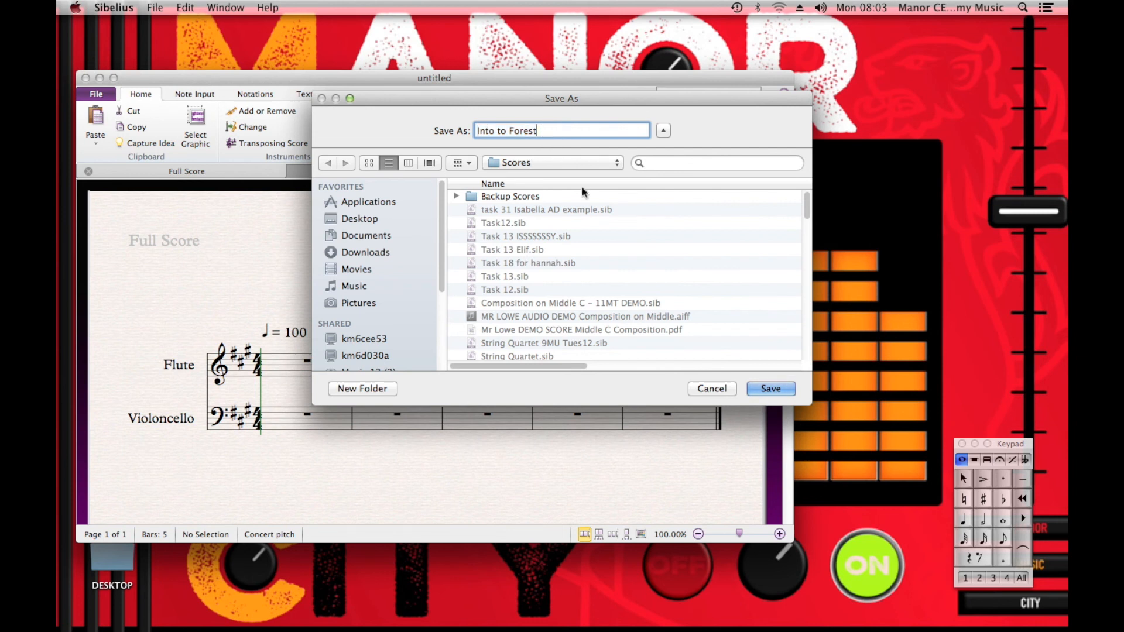
text(1)
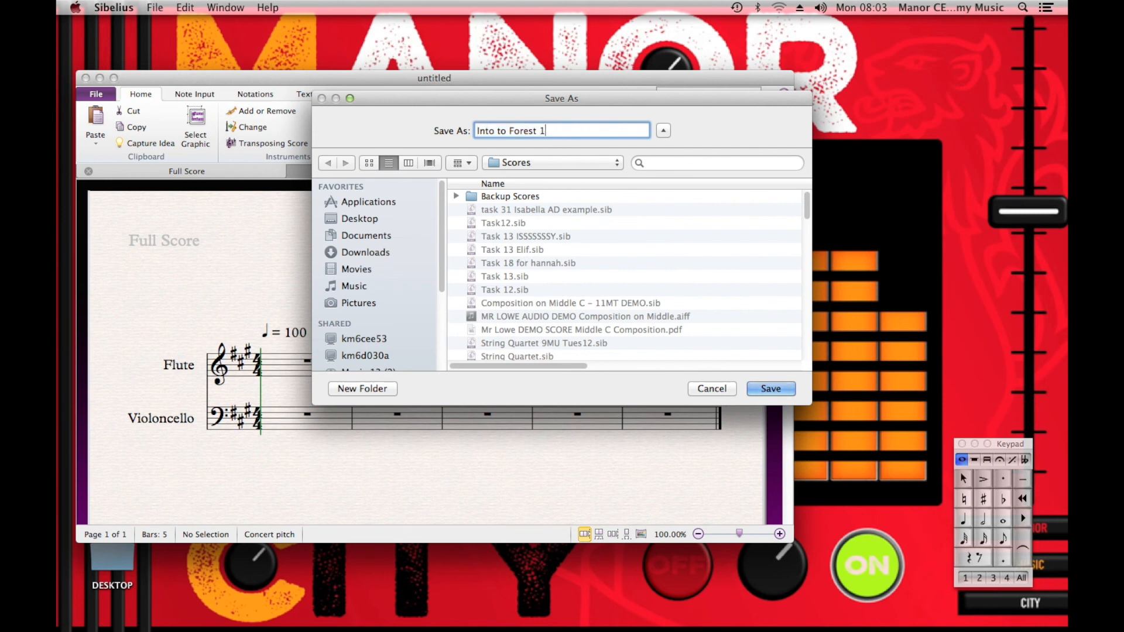